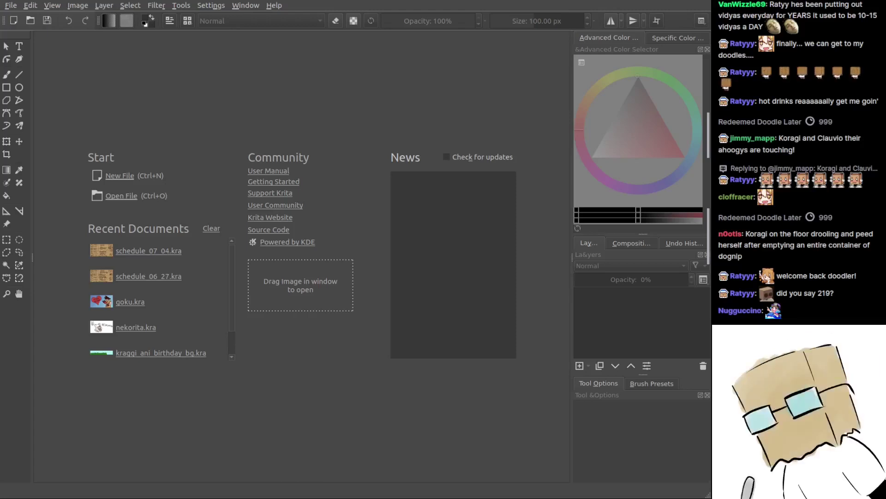
Step: Open the recent document schedule_07_04.kra and view the schedule in canvas-only mode
left_click(150, 251)
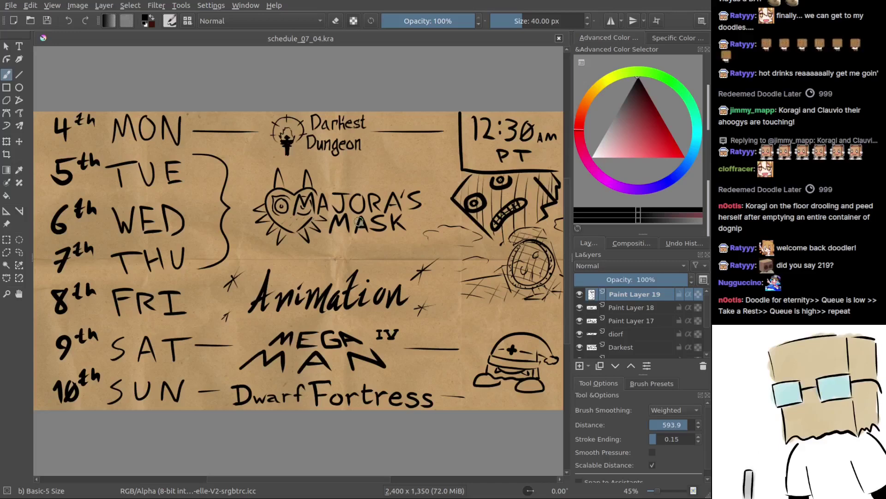
key("Tab")
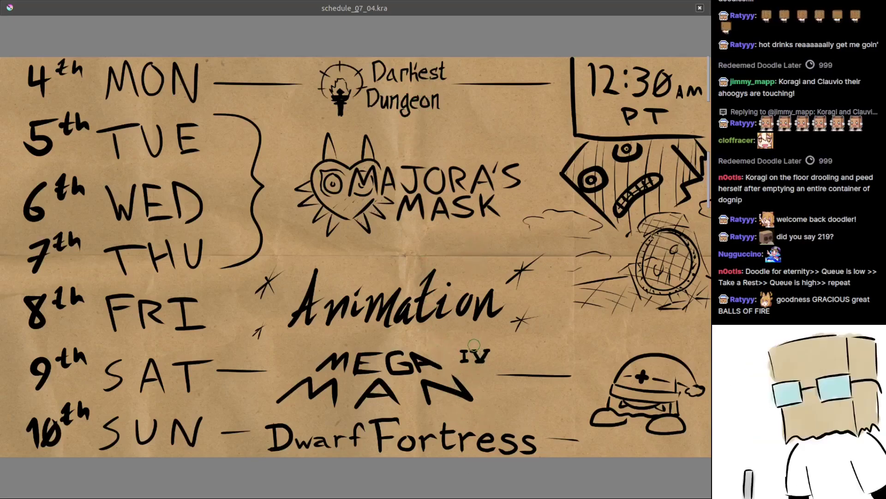
key("Tab")
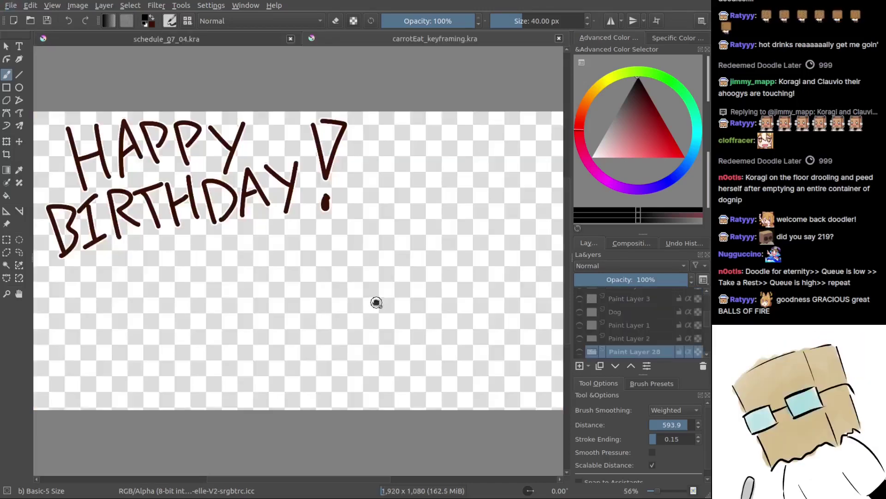
Step: Inspect the layers of carrotEat_keyframing.kra by hiding Group 26 and toggling the visibility of Paint Layer 16 and Paint Layer 19
scroll(592, 340, "down", 3)
scroll(593, 340, "down", 5)
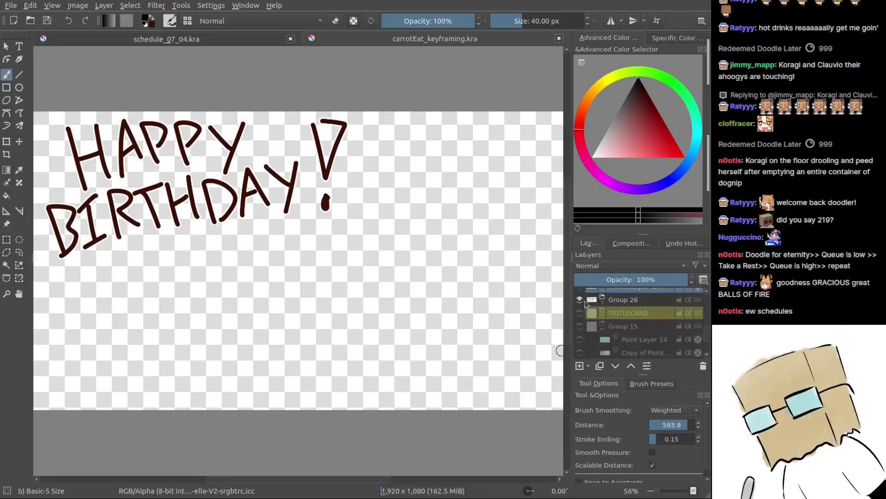
left_click(580, 300)
scroll(582, 319, "up", 5)
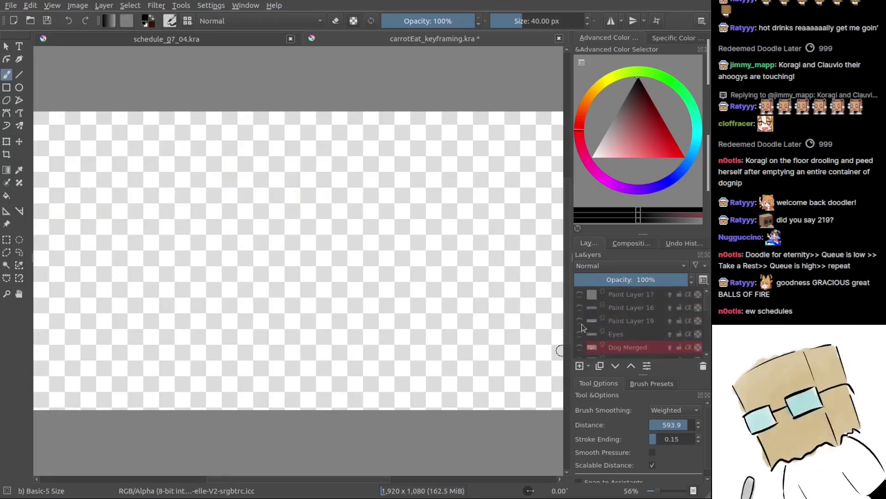
left_click(579, 307)
left_click(580, 307)
left_click(580, 321)
left_click(580, 321)
scroll(581, 320, "down", 2)
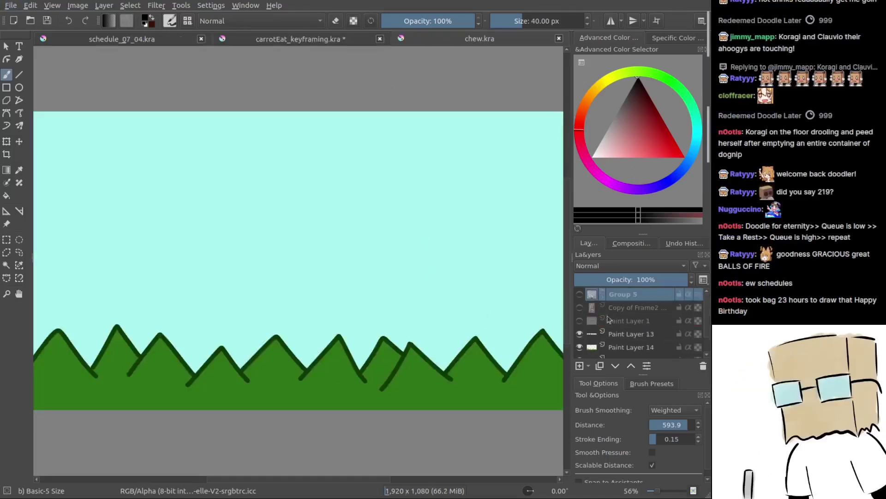
Step: Toggle the visibility of Group 5 and the Copy of Frame2 layer in chew.kra to compare the two drawings
left_click(581, 294)
left_click(580, 307)
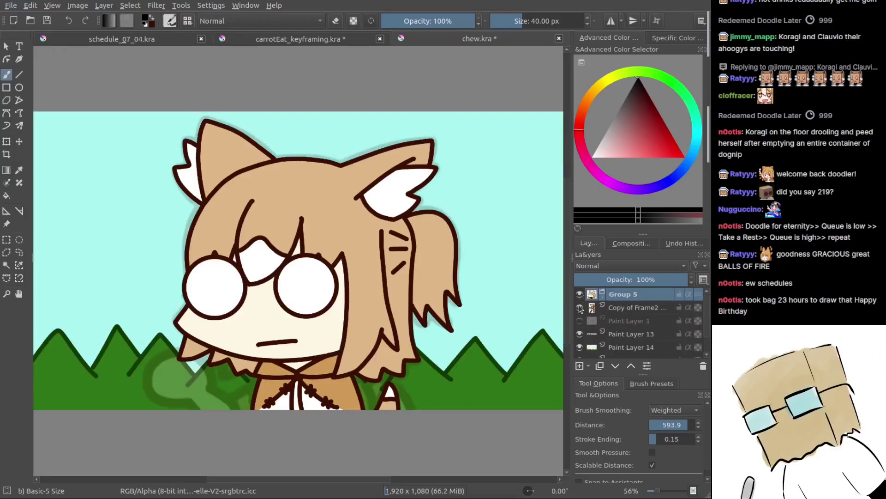
left_click(580, 307)
left_click(580, 294)
left_click(580, 308)
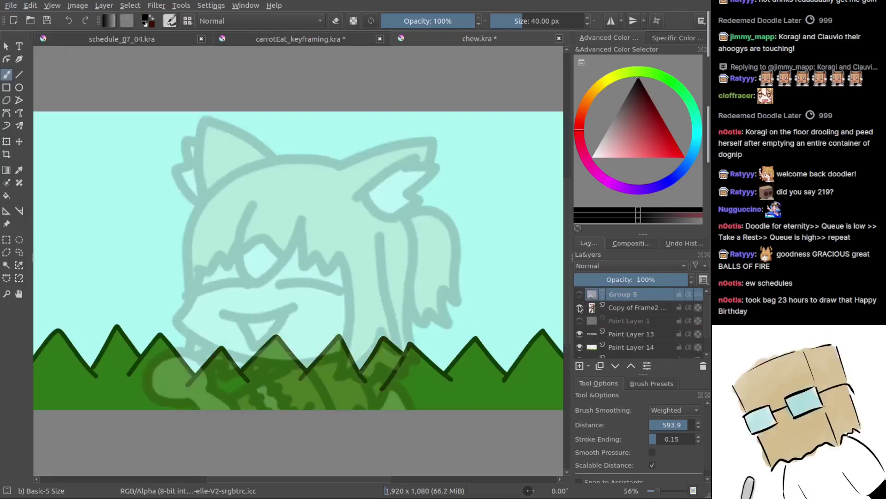
Step: Try the Copy of Frame2 layer at 100% opacity and return it to 20%
left_click(614, 308)
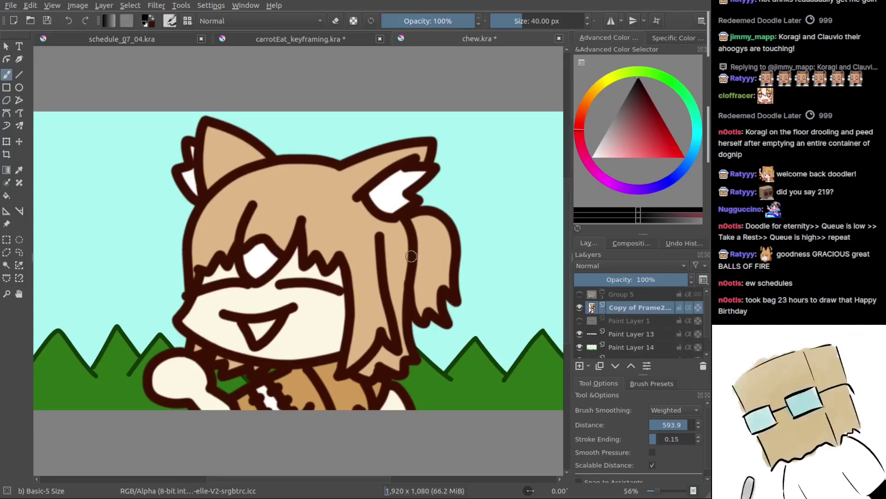
key("ctrl+shift+o")
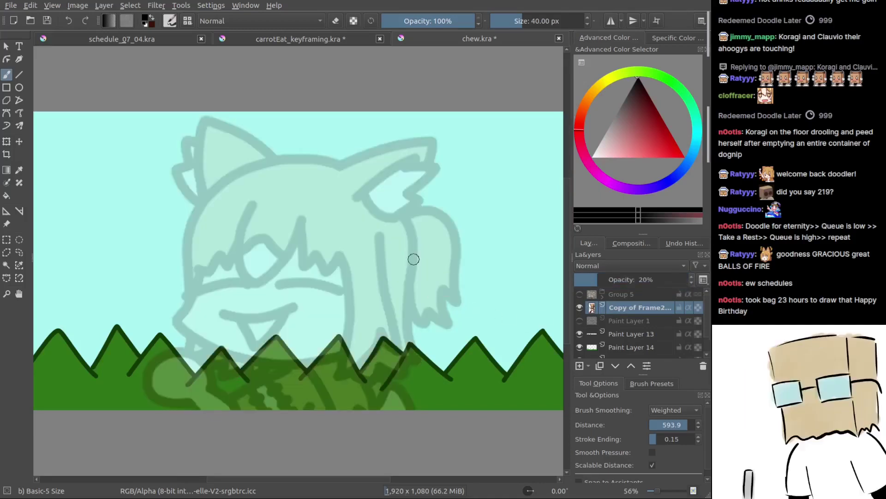
key("ctrl+z")
key("ctrl+shift+z")
Step: Show Group 5 and hide the faint Copy of Frame2 layer to examine the character drawing on its own
left_click(580, 294)
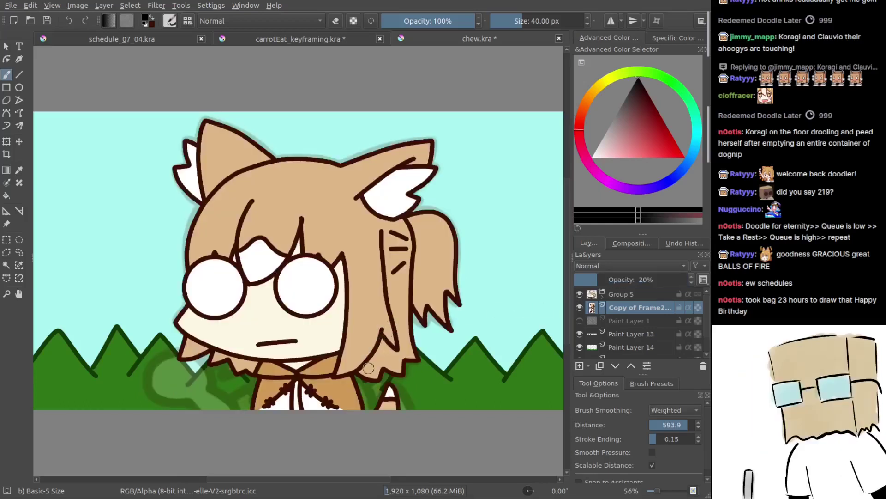
left_click_drag(333, 277, 403, 255)
scroll(325, 306, "up", 2)
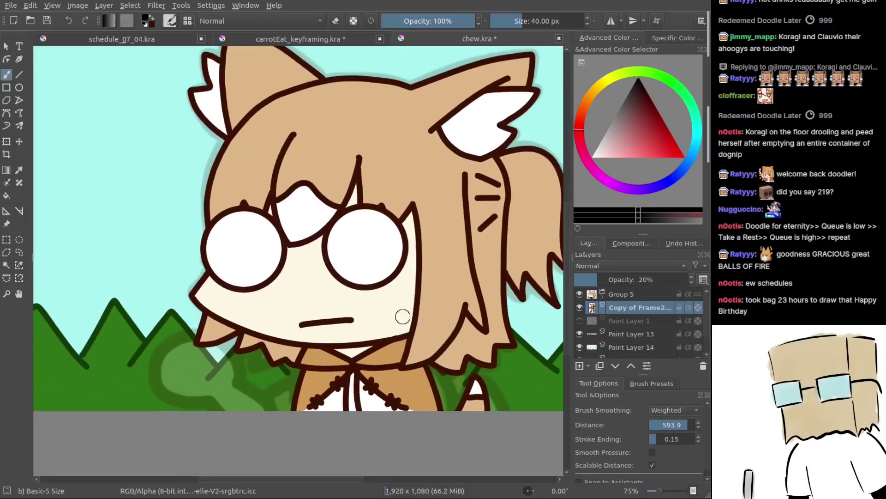
left_click_drag(358, 331, 299, 322)
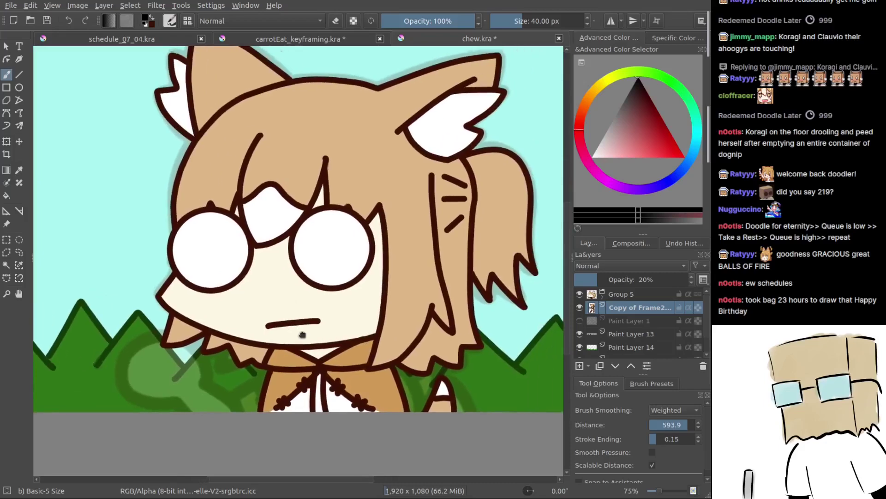
scroll(299, 321, "down", 2)
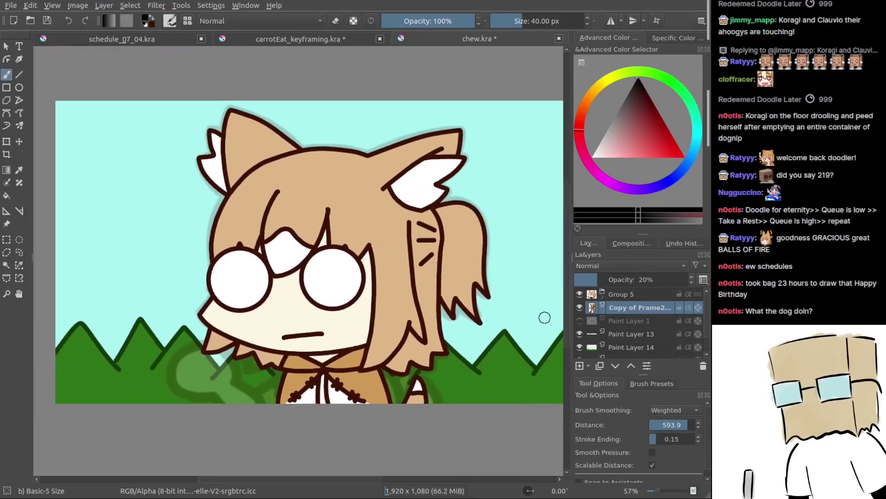
left_click(579, 307)
scroll(450, 325, "down", 2)
scroll(457, 334, "up", 2)
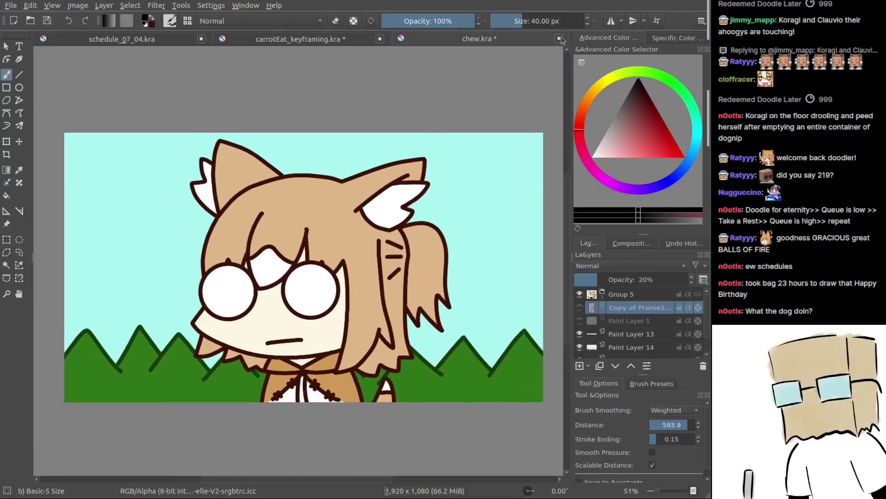
Step: Close the three open documents and create a new blank 7,680 × 4,320 px document
key("ctrl+w")
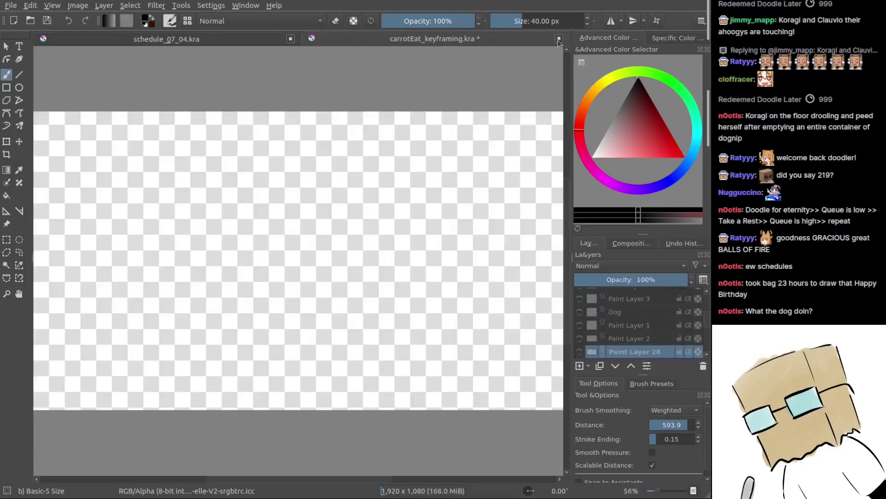
key("ctrl+w")
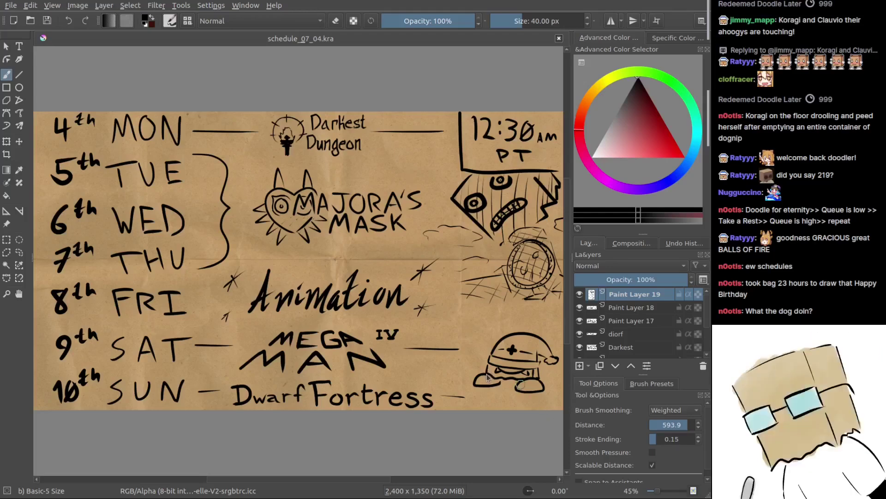
key("ctrl+n")
left_click(291, 39)
mouse_move(309, 211)
left_mouse_down()
mouse_move(360, 261)
mouse_move(382, 249)
left_mouse_up()
key("ctrl+z")
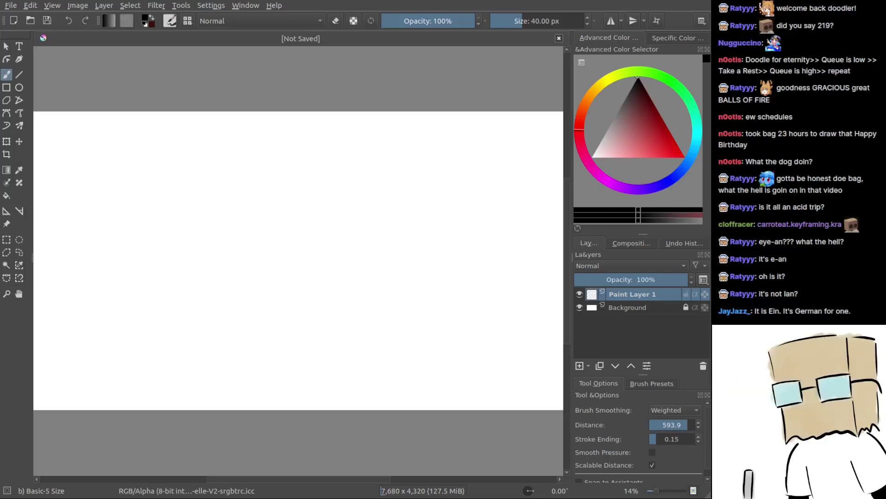
Step: Switch to canvas-only mode and frame the lower-left area of the blank page for sketching
key("Tab")
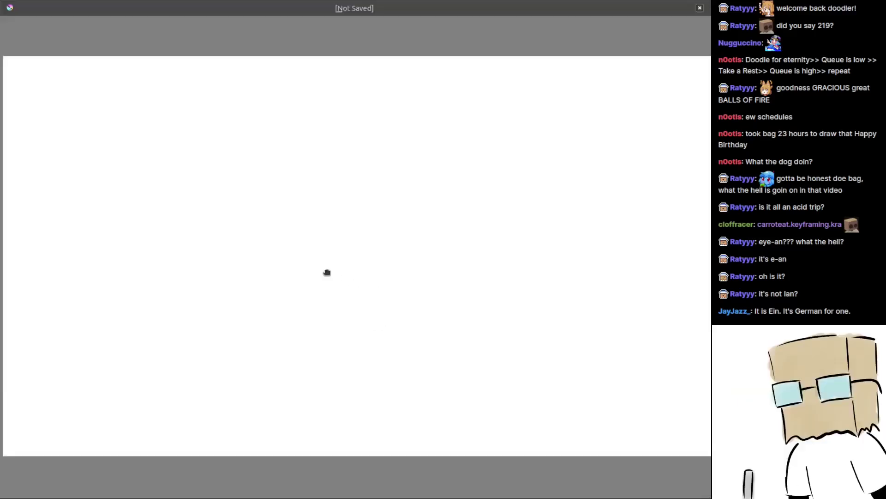
mouse_move(364, 201)
left_mouse_down()
mouse_move(271, 224)
mouse_move(401, 244)
left_mouse_up()
key("ctrl+z")
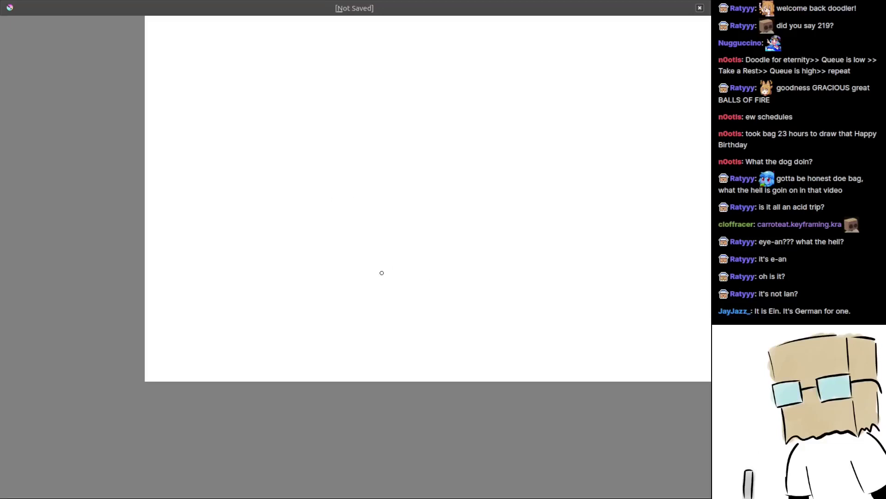
scroll(210, 298, "up", 2)
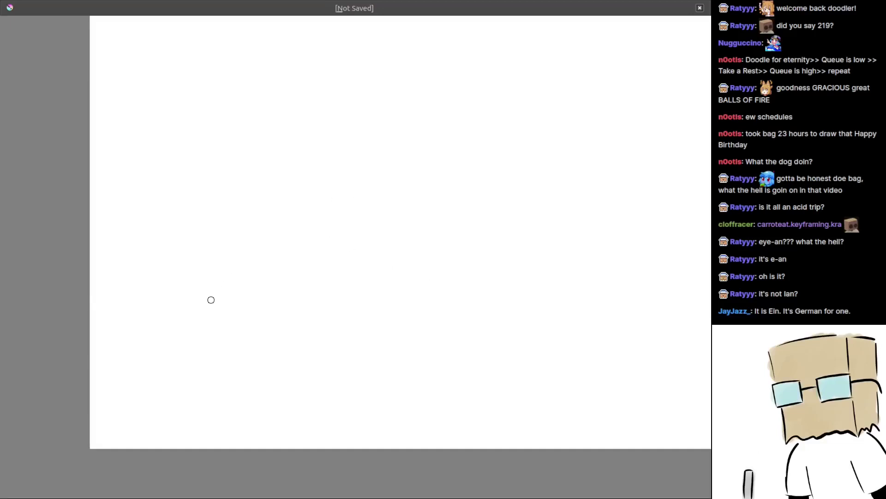
scroll(416, 262, "down", 2)
scroll(517, 264, "up", 1)
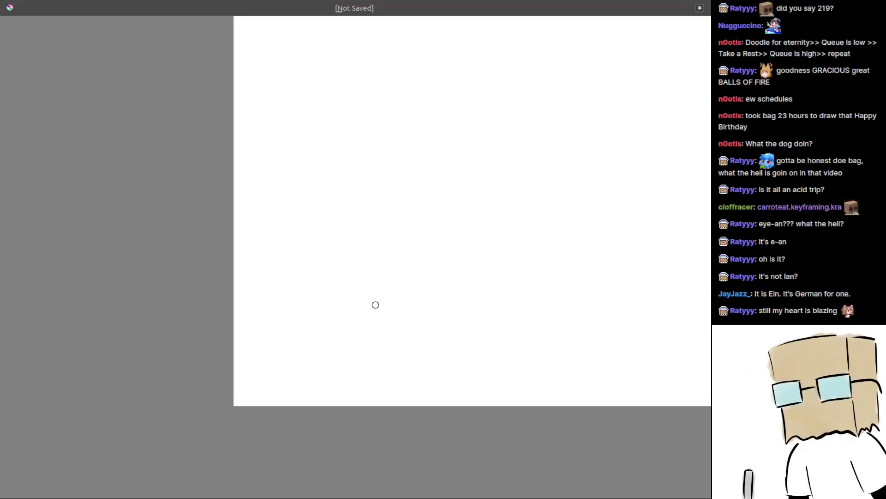
key("plus")
key("plus")
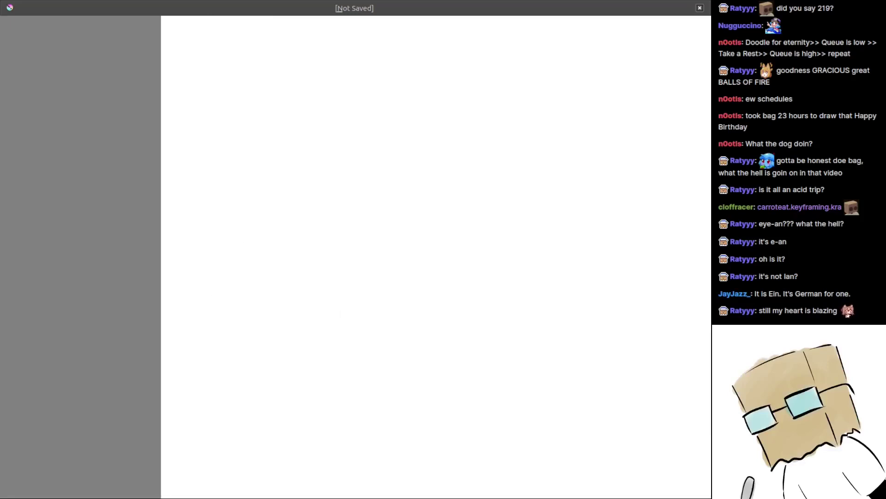
key("minus")
left_click_drag(173, 253, 272, 257)
mouse_move(176, 350)
left_mouse_down()
mouse_move(249, 353)
mouse_move(254, 339)
mouse_move(405, 291)
left_mouse_up()
key("ctrl+z")
key("plus")
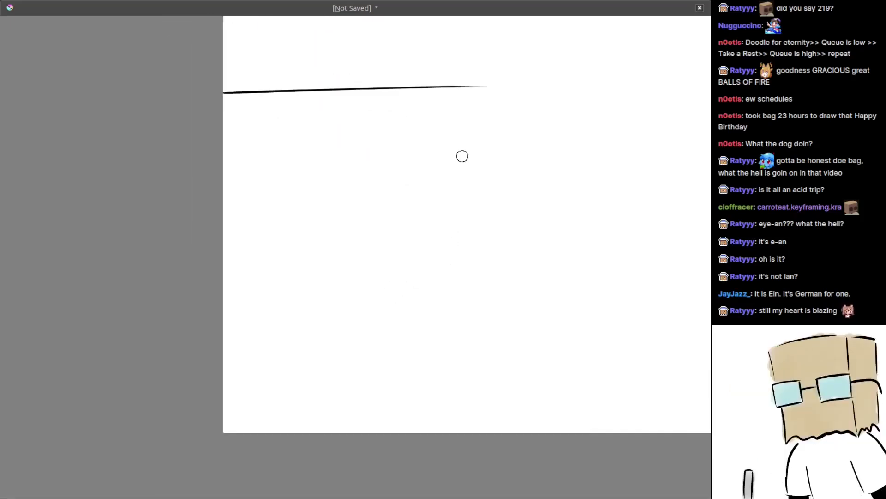
key("ctrl+z")
key("ctrl+z")
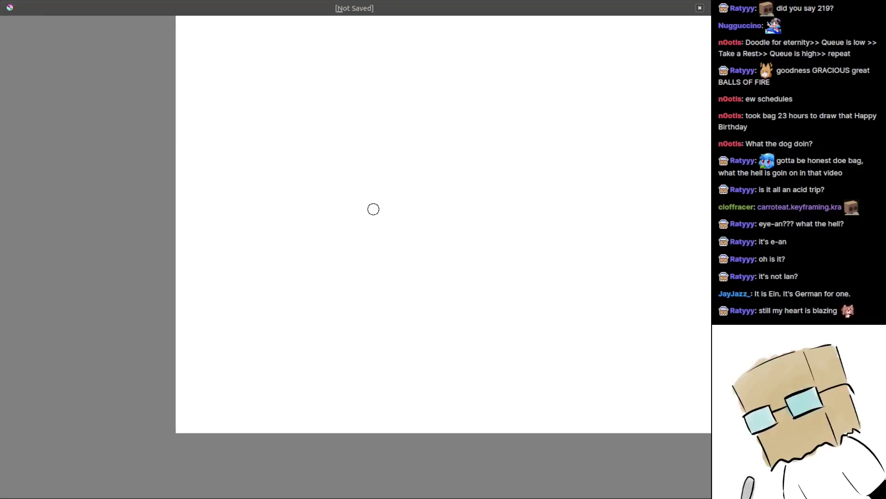
Step: Draw the outline of the character's pointed left ear and a curved line for the top of the head
key("plus")
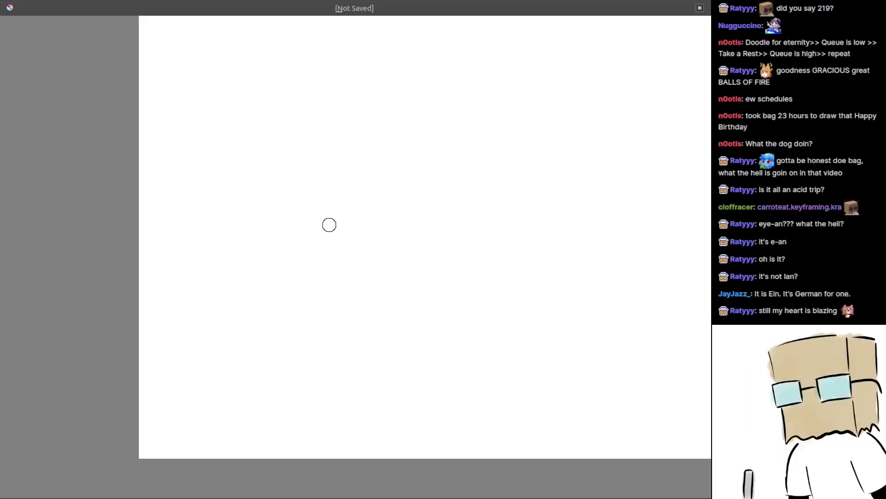
mouse_move(296, 229)
left_mouse_down()
mouse_move(215, 167)
mouse_move(195, 223)
mouse_move(206, 300)
left_mouse_up()
key("ctrl+z")
left_click_drag(294, 221, 352, 200)
key("ctrl+z")
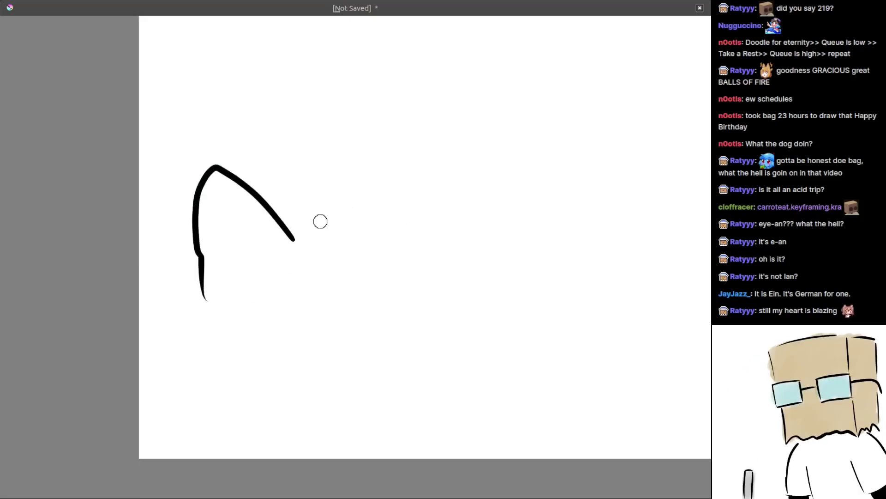
left_click_drag(294, 221, 466, 214)
mouse_move(358, 203)
left_mouse_down()
mouse_move(336, 214)
mouse_move(340, 255)
mouse_move(345, 200)
mouse_move(341, 214)
mouse_move(330, 186)
mouse_move(348, 222)
mouse_move(291, 192)
left_mouse_up()
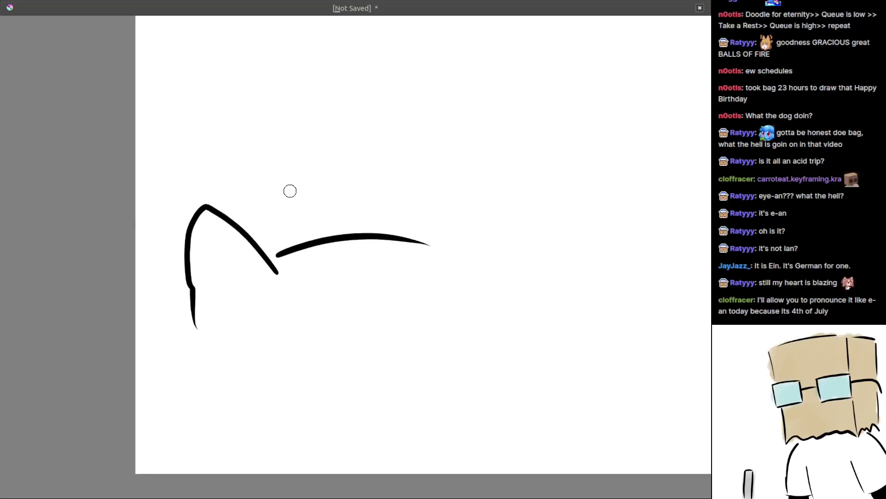
Step: Draw two large curved strokes rising from the top of the head as a hair tuft, redoing them until they fit
mouse_move(351, 231)
left_mouse_down()
mouse_move(368, 119)
mouse_move(467, 95)
left_mouse_up()
key("ctrl+z")
mouse_move(325, 238)
left_mouse_down()
mouse_move(287, 116)
mouse_move(446, 124)
mouse_move(443, 148)
mouse_move(362, 212)
left_mouse_up()
key("ctrl+z")
mouse_move(320, 240)
left_mouse_down()
mouse_move(433, 135)
mouse_move(310, 231)
left_mouse_up()
key("ctrl+z")
left_click_drag(440, 119, 337, 225)
key("ctrl+z")
left_click_drag(439, 118, 331, 245)
key("ctrl+z")
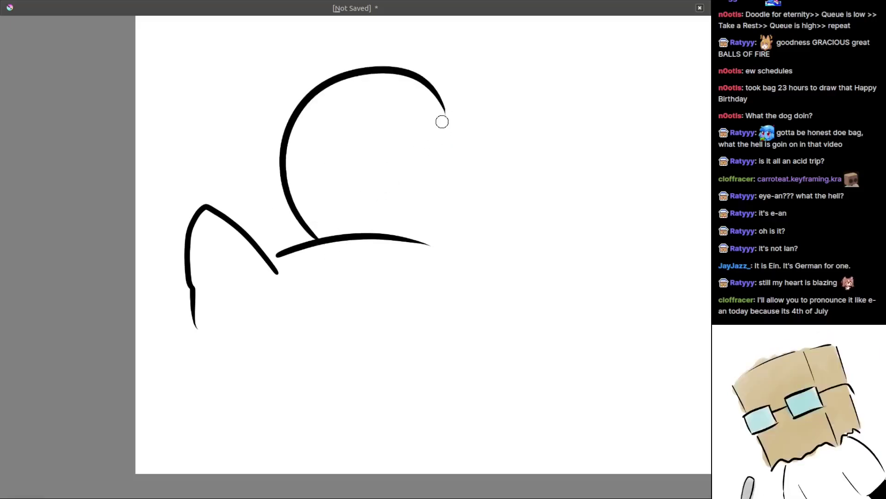
left_click_drag(441, 119, 334, 234)
scroll(471, 208, "down", 1)
scroll(434, 205, "up", 1)
Step: Draw the outline of the pointed right ear at the right end of the head curve
left_click_drag(417, 203, 454, 121)
key("ctrl+z")
mouse_move(410, 212)
left_mouse_down()
mouse_move(464, 128)
mouse_move(495, 263)
mouse_move(506, 266)
mouse_move(452, 150)
mouse_move(489, 233)
left_mouse_up()
key("ctrl+z")
left_click_drag(441, 243, 463, 170)
Step: Draw the downward-curving lid line of a closed eye below the right ear, redrawing it until the shape fits
mouse_move(368, 234)
left_mouse_down()
mouse_move(390, 260)
mouse_move(514, 269)
left_mouse_up()
key("ctrl+z")
left_click_drag(396, 253, 510, 269)
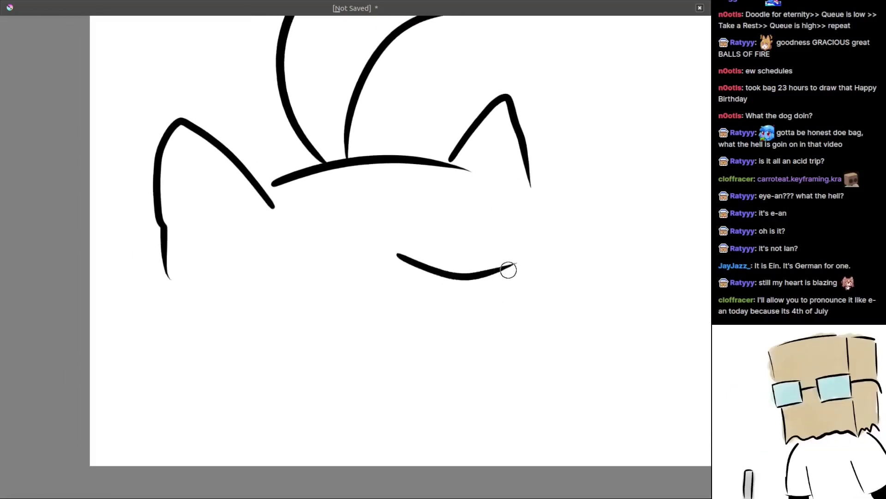
key("ctrl+z")
left_click_drag(399, 239, 507, 262)
Step: Add two short tapered lash strokes at the left end of the closed eye, redoing them until they fit
left_click_drag(400, 239, 417, 276)
left_click_drag(370, 241, 418, 277)
key("ctrl+z")
key("ctrl+z")
left_click_drag(399, 239, 441, 275)
left_click_drag(367, 241, 425, 283)
key("ctrl+z")
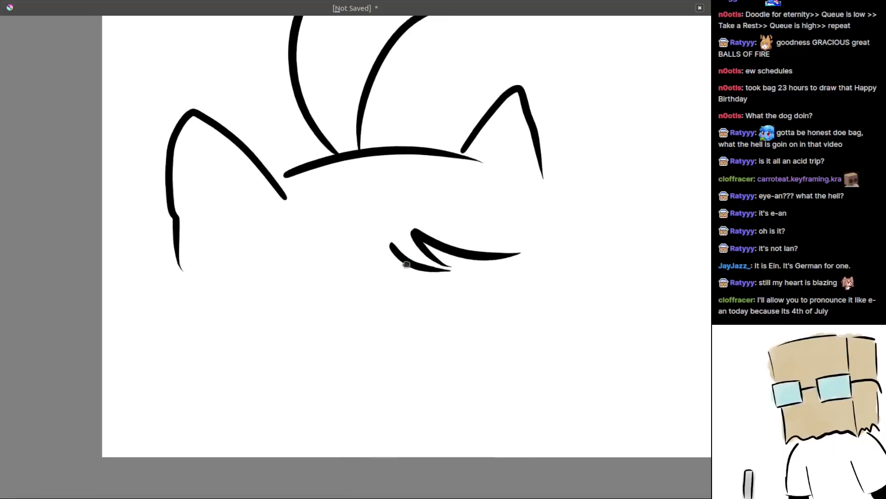